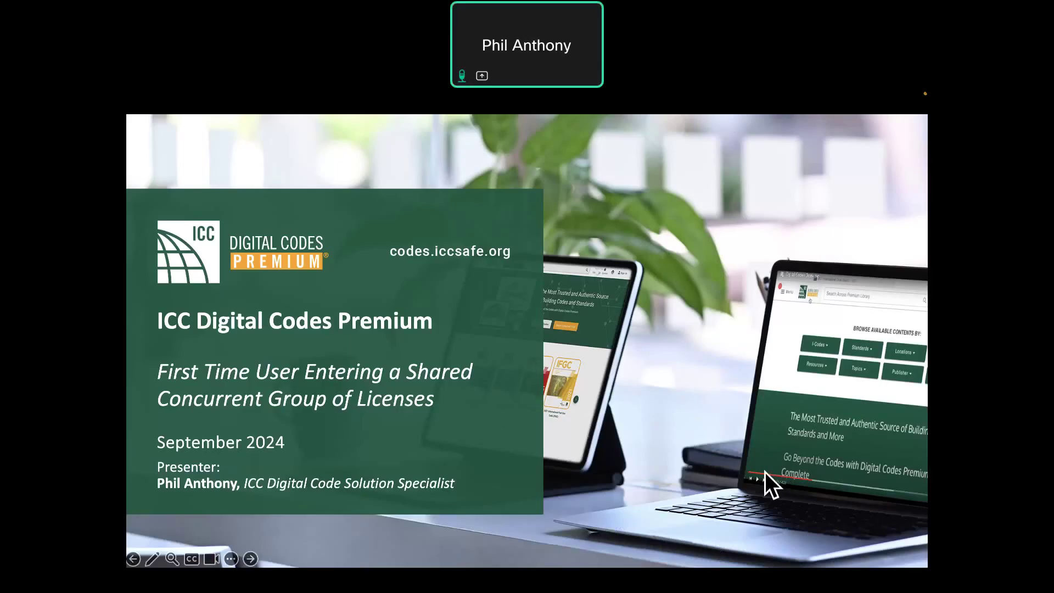
- Exit the PowerPoint slideshow and bring up the ICC Digital Codes home page in Chrome
{"action": "key", "text": "Escape"}
{"action": "left_click", "coordinate": [368, 568]}
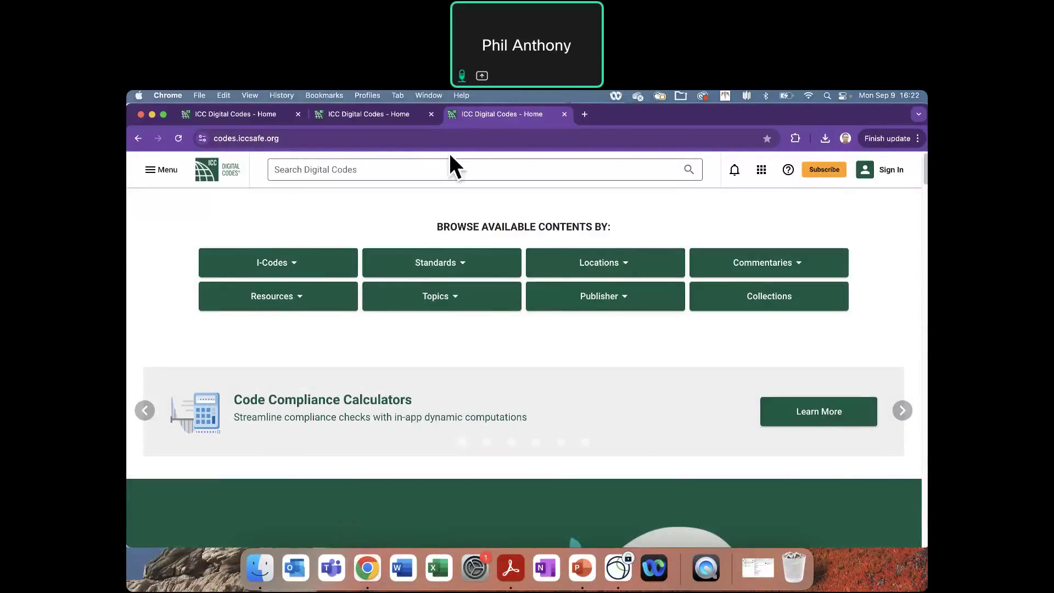
- Open the ICC Digital Codes Sign Up page from the Sign In menu's Register option
{"action": "left_click", "coordinate": [431, 138]}
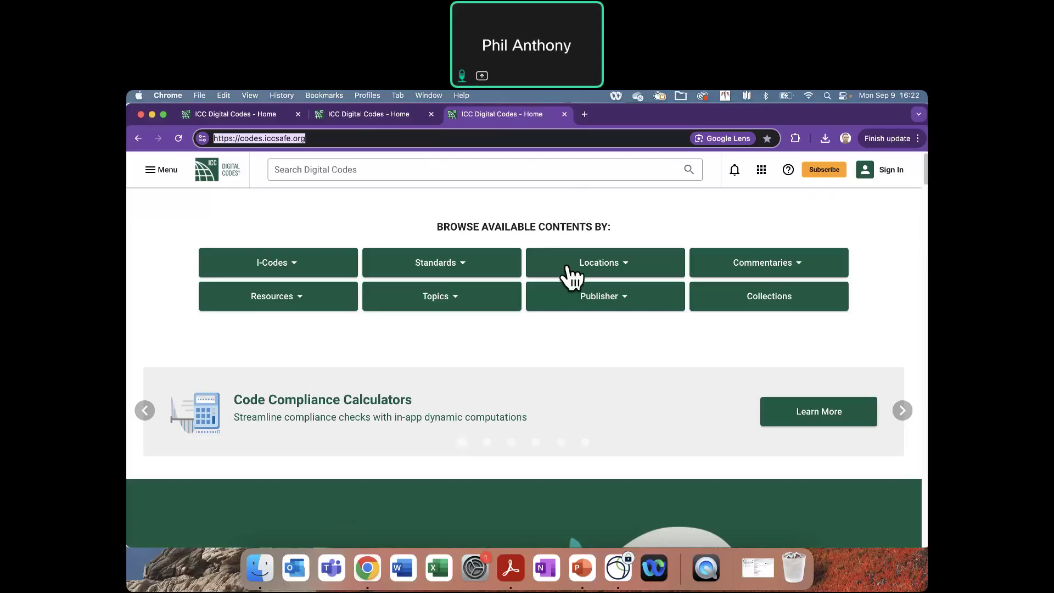
{"action": "left_click", "coordinate": [885, 172]}
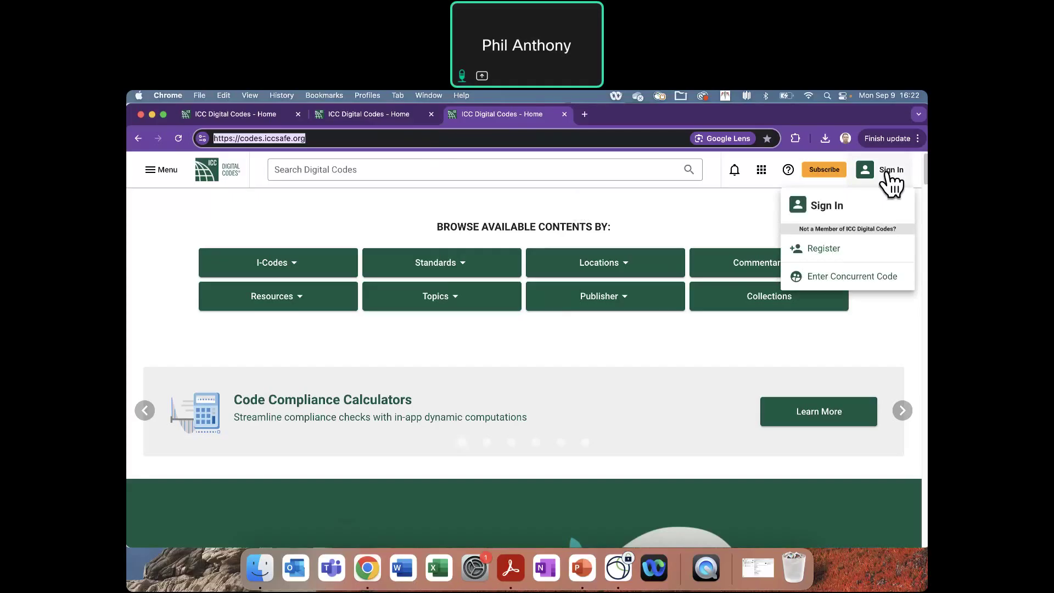
{"action": "left_click", "coordinate": [819, 251]}
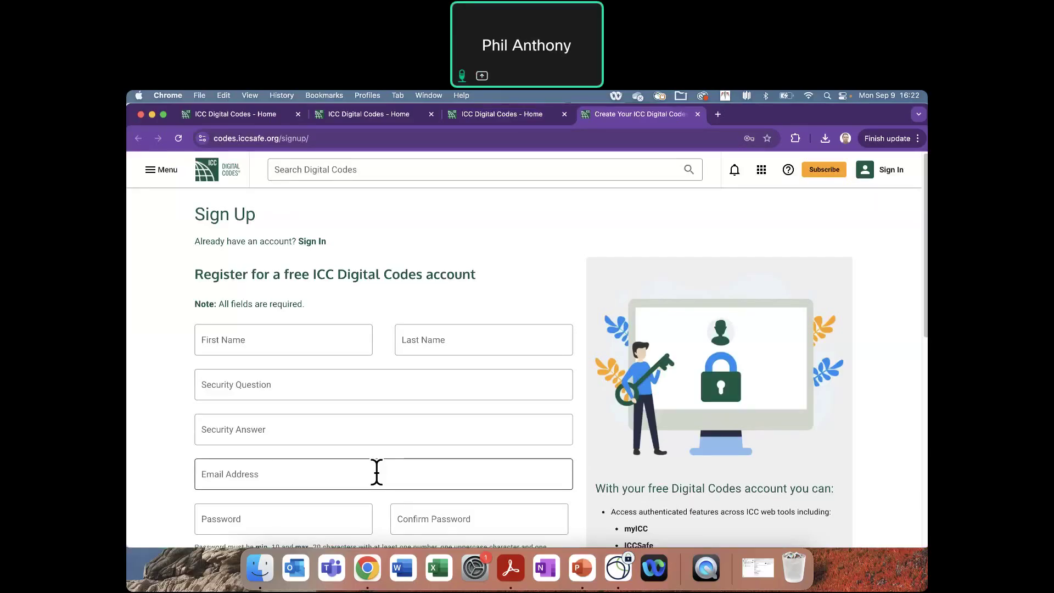
{"action": "scroll", "coordinate": [456, 459], "scroll_direction": "down", "scroll_amount": 2}
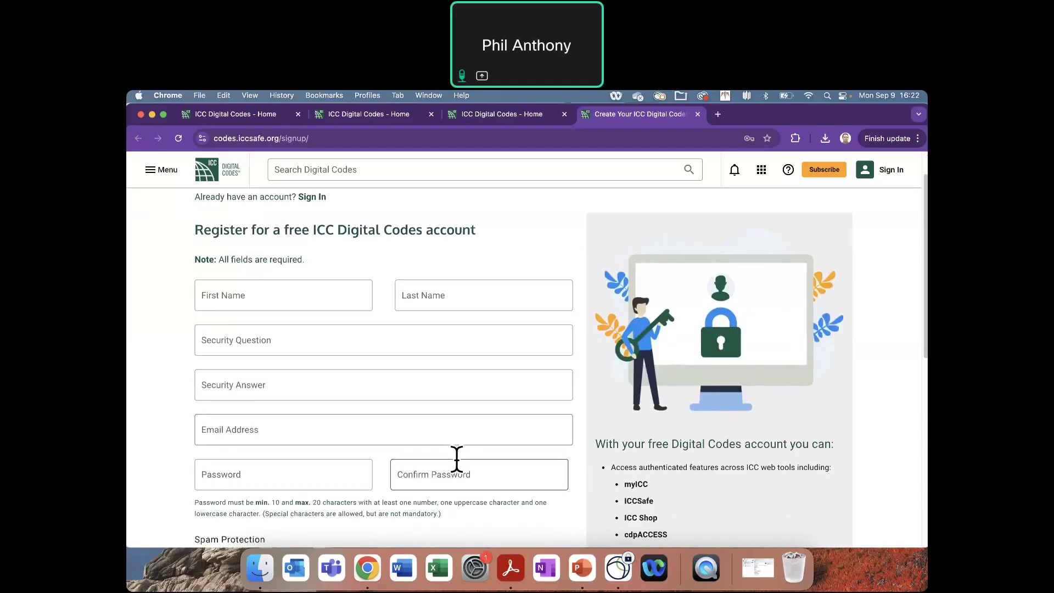
{"action": "scroll", "coordinate": [456, 459], "scroll_direction": "down", "scroll_amount": 5}
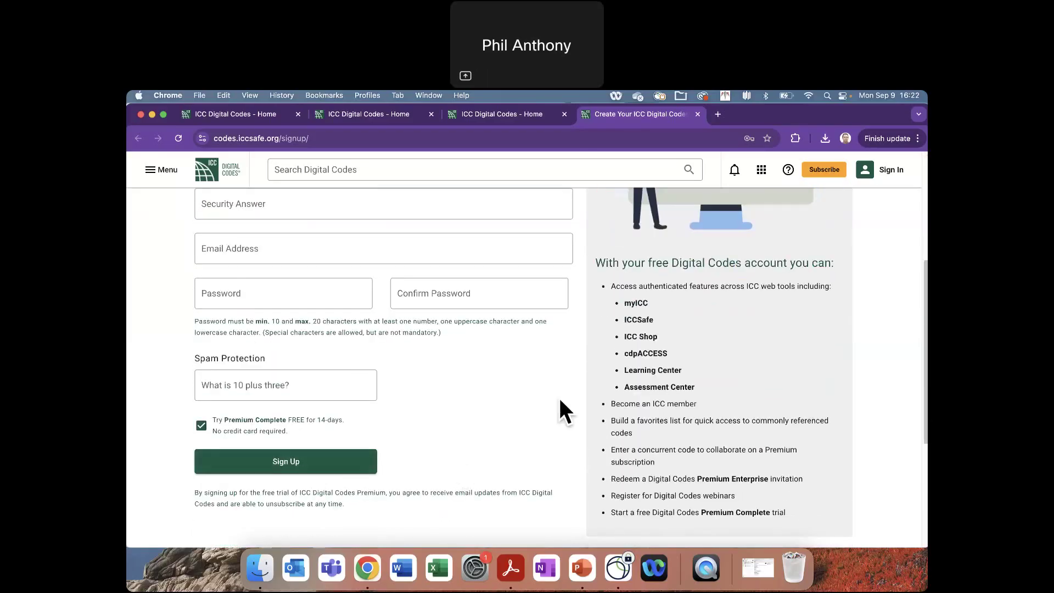
{"action": "scroll", "coordinate": [544, 411], "scroll_direction": "up", "scroll_amount": 6}
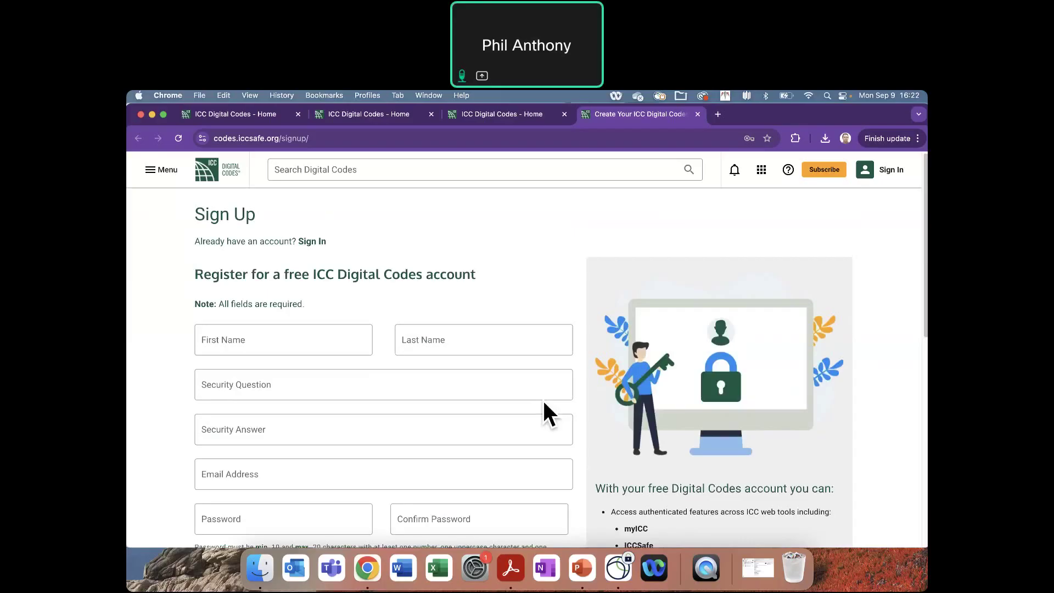
- From the home page, sign in with the saved credentials to reach the Basic personal dashboard
{"action": "left_click", "coordinate": [206, 167]}
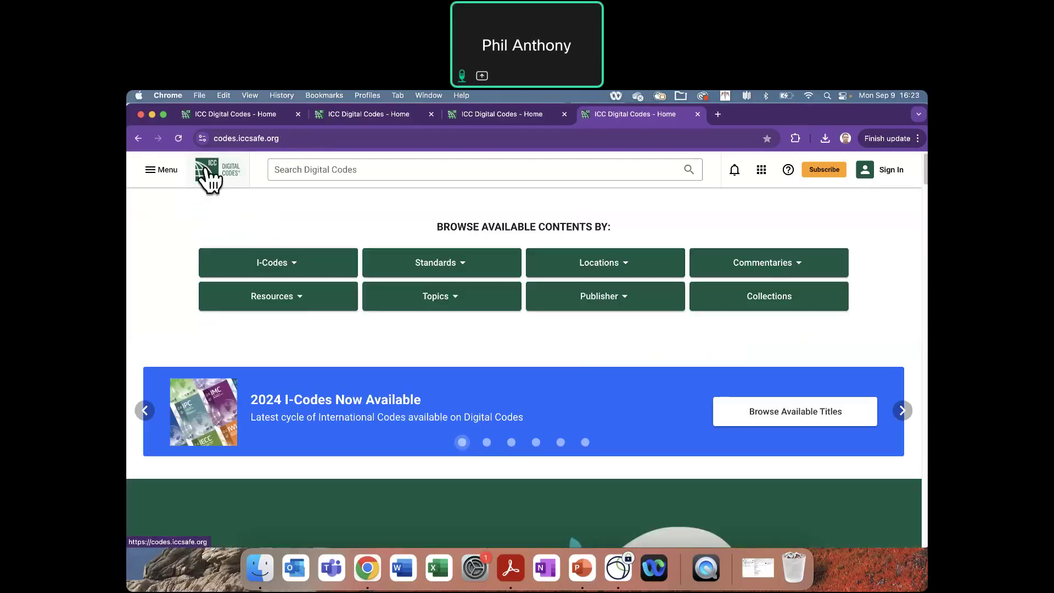
{"action": "left_click", "coordinate": [889, 171]}
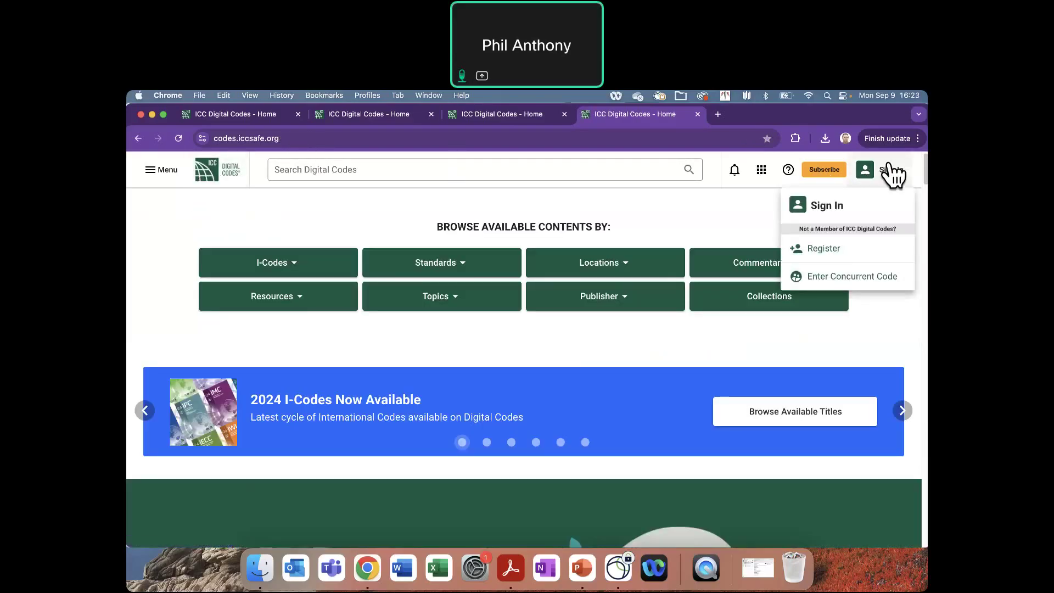
{"action": "left_click", "coordinate": [893, 174]}
{"action": "left_click", "coordinate": [902, 180]}
{"action": "left_click", "coordinate": [893, 206]}
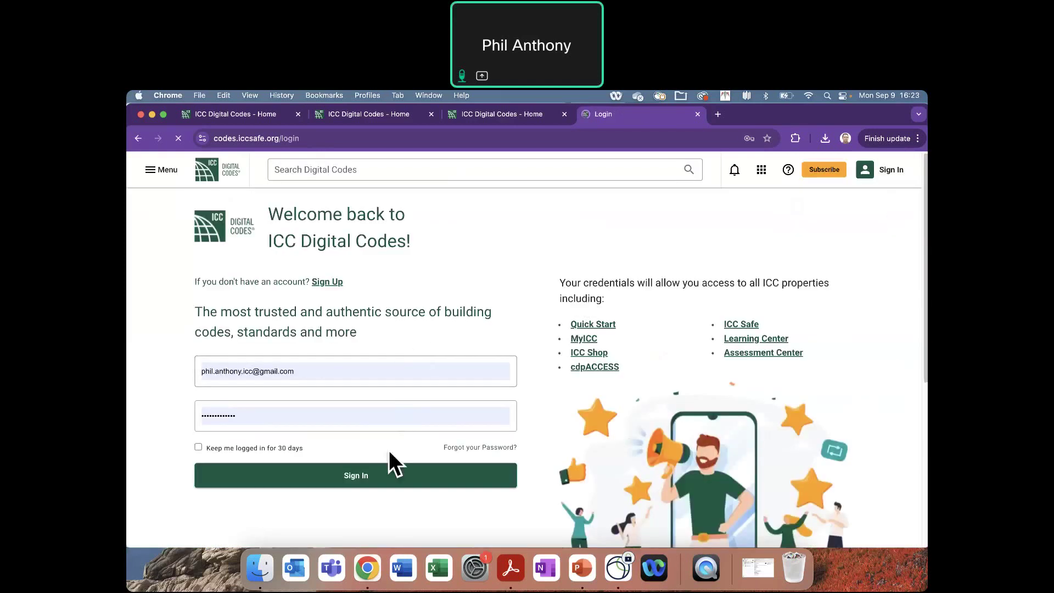
{"action": "left_click", "coordinate": [357, 477]}
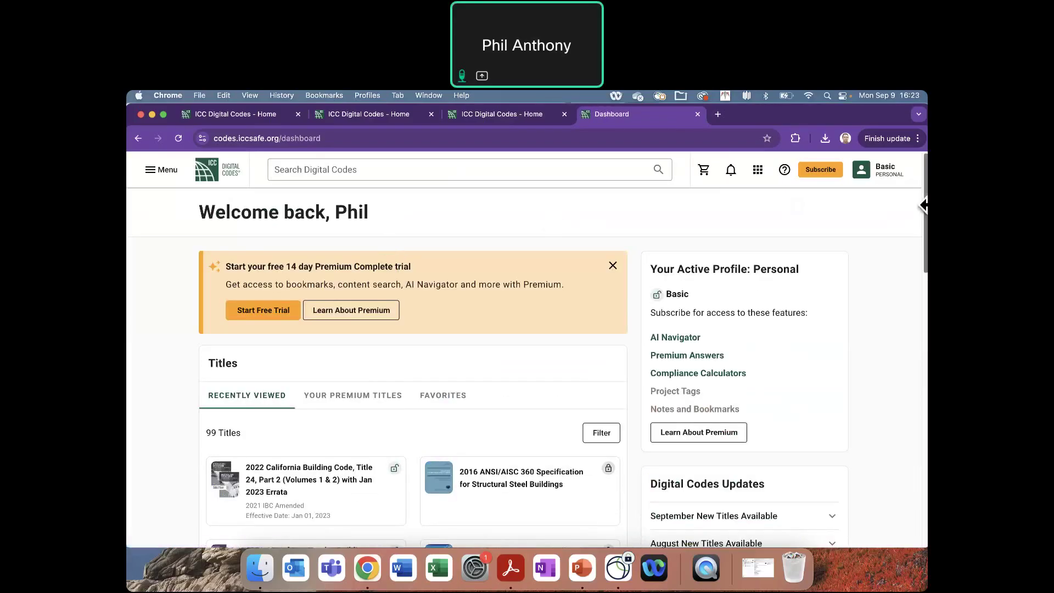
- Show the profile menu listing Basic Personal, FEMA Florida Codes Enterprise and NYTESTDJ Concurrent
{"action": "left_click", "coordinate": [881, 170]}
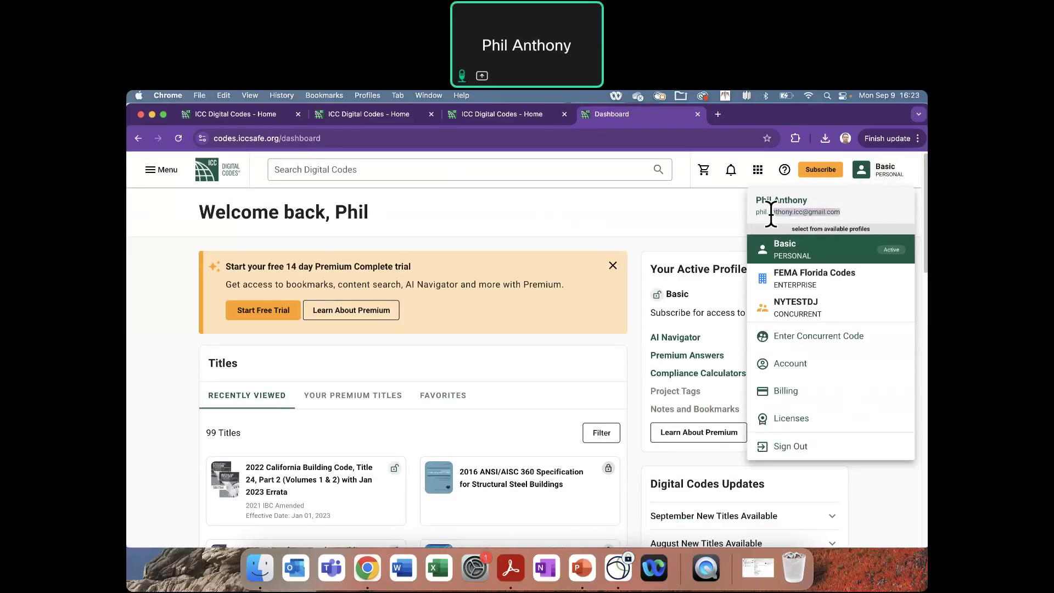
{"action": "left_click", "coordinate": [686, 211]}
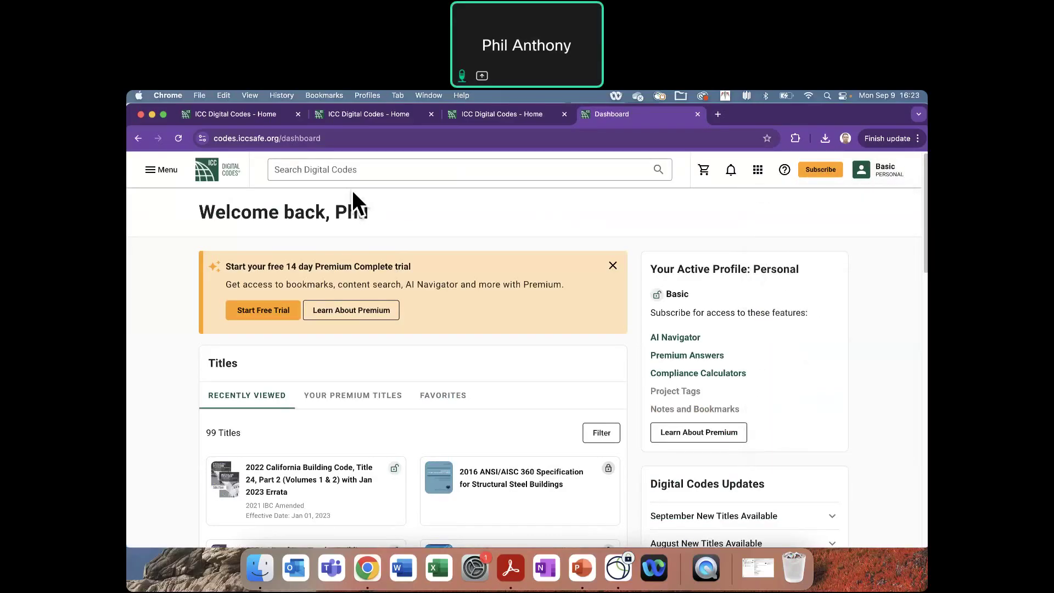
{"action": "left_click", "coordinate": [862, 173]}
{"action": "left_click", "coordinate": [863, 172]}
{"action": "left_click", "coordinate": [890, 164]}
{"action": "left_click", "coordinate": [887, 164]}
{"action": "left_click", "coordinate": [885, 170]}
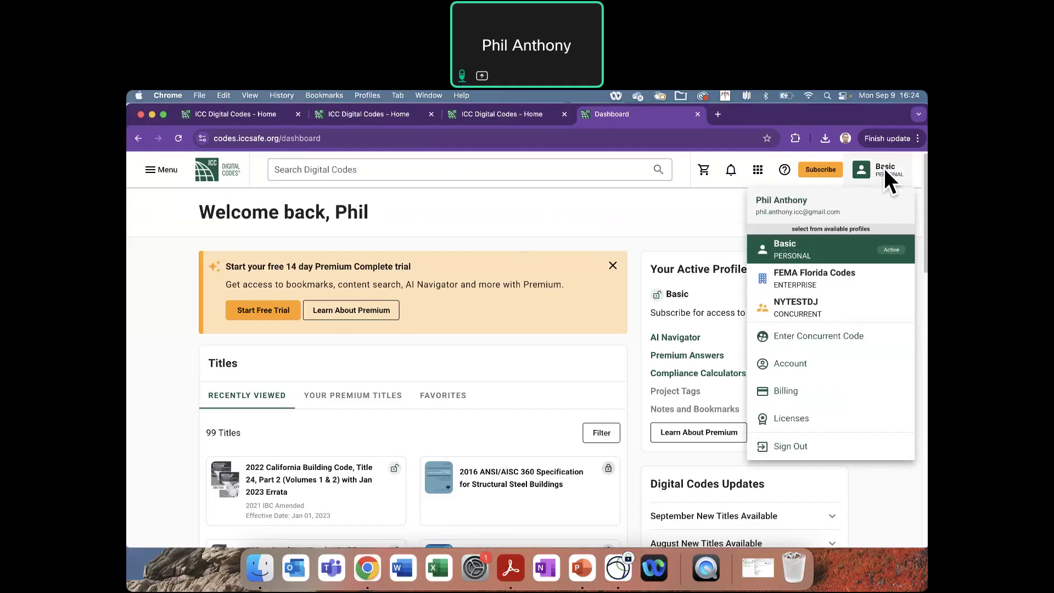
- Choose Enter Concurrent Code, then enter and submit the group's access code
{"action": "left_click", "coordinate": [846, 337]}
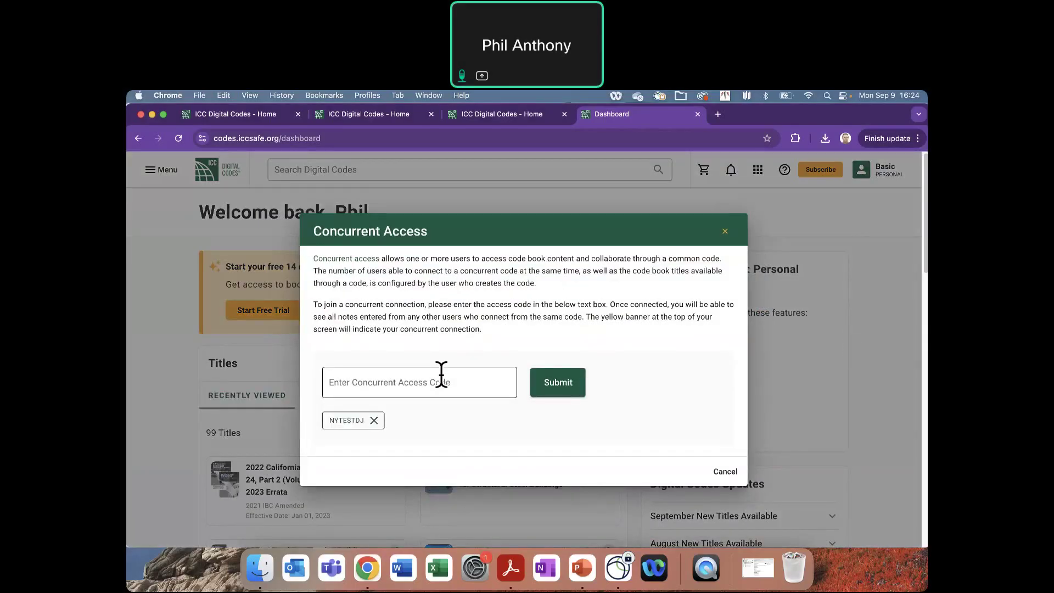
{"action": "left_click", "coordinate": [442, 381]}
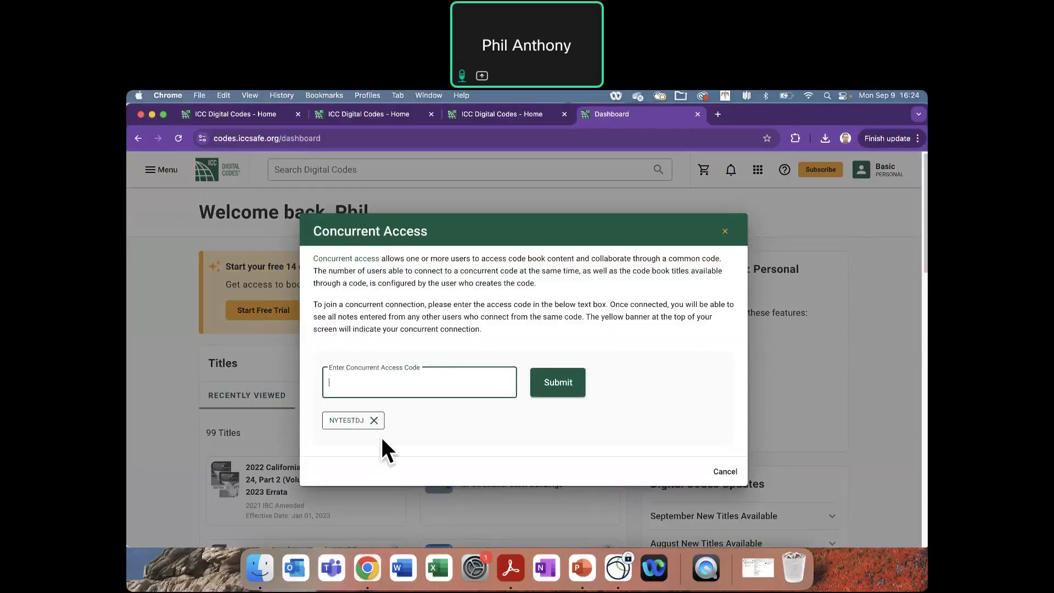
{"action": "left_click", "coordinate": [565, 380]}
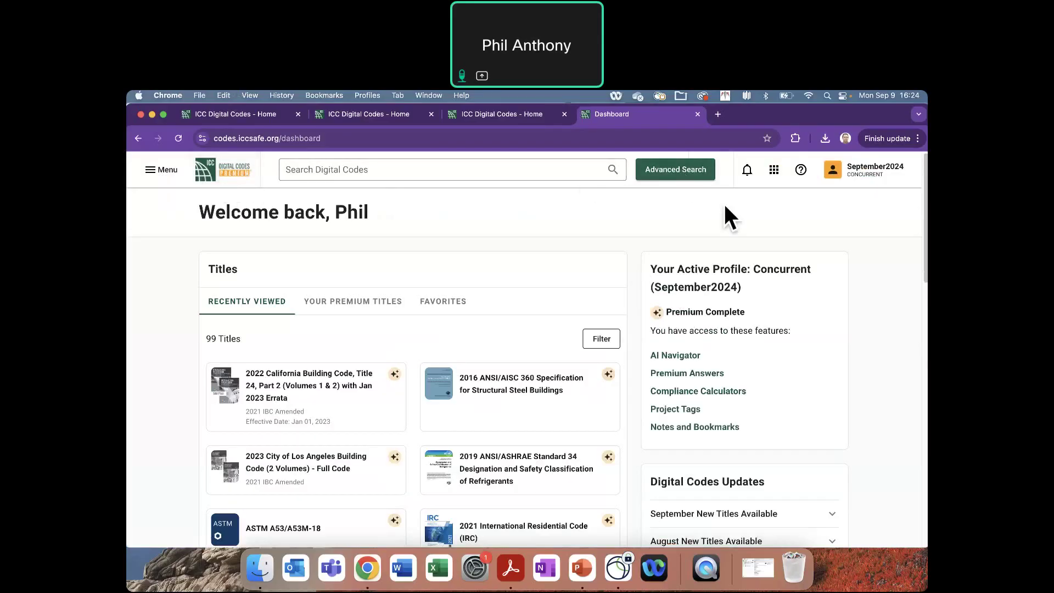
- Confirm in the profile menu that the joined Concurrent profile is active
{"action": "left_click", "coordinate": [869, 170]}
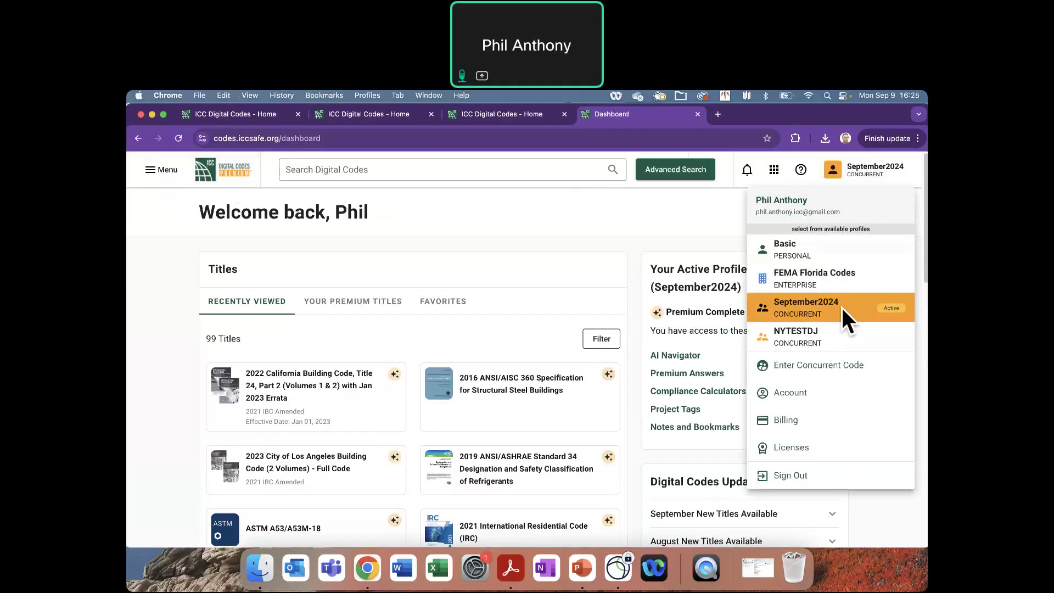
{"action": "left_click", "coordinate": [537, 231]}
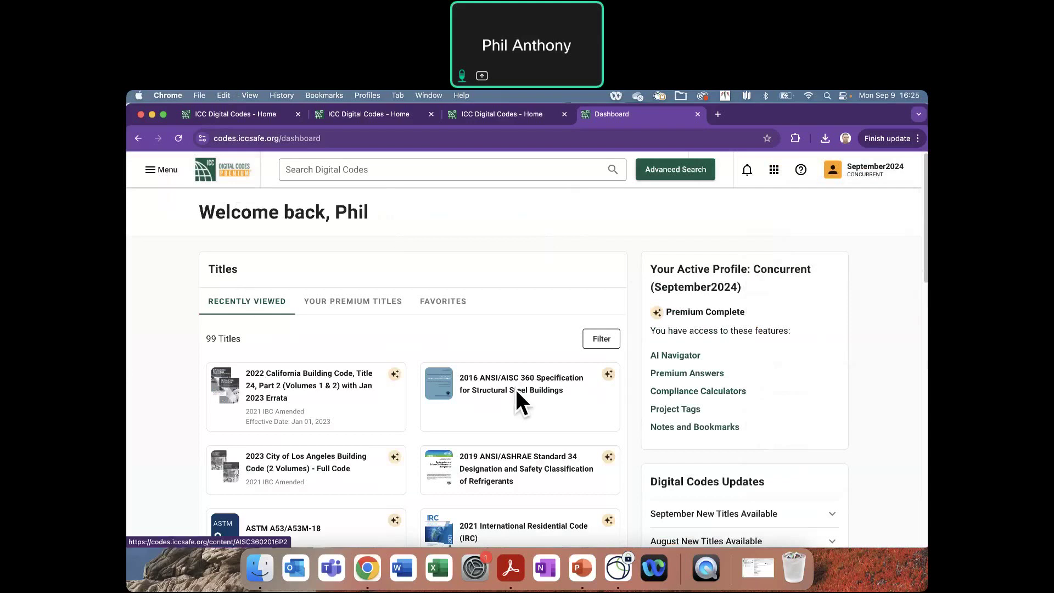
- Open the 2021 IRC, go to Chapter 7 Wall Covering via Part II, and show the profile menu
{"action": "left_click", "coordinate": [477, 527]}
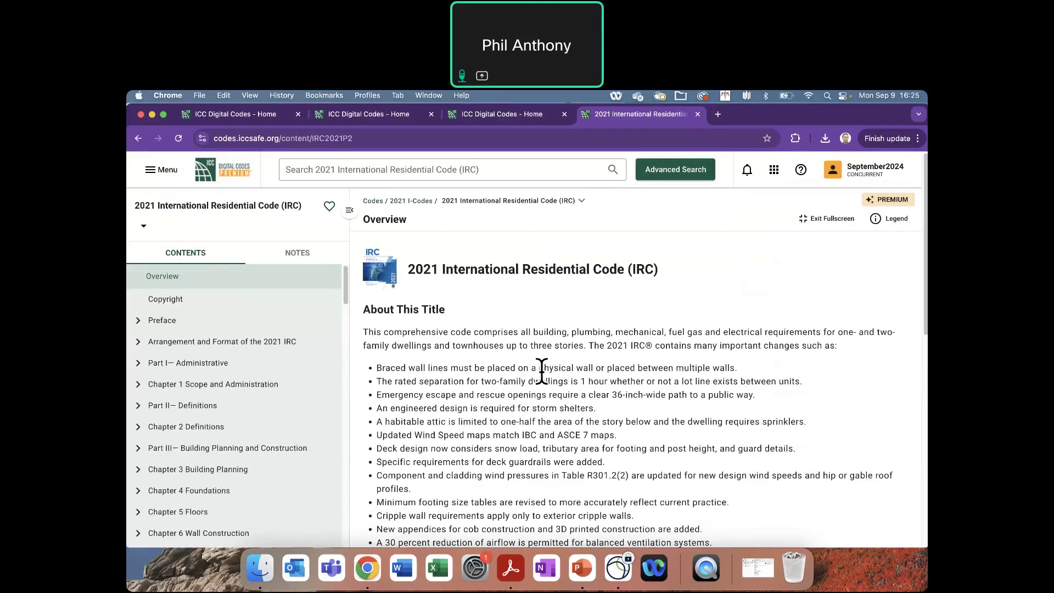
{"action": "left_click", "coordinate": [164, 407]}
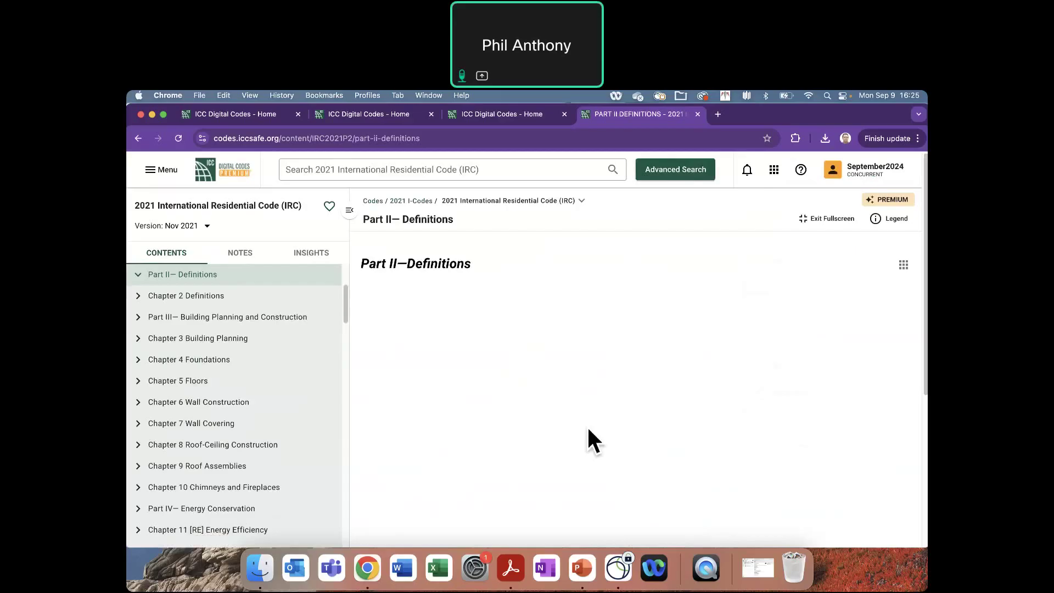
{"action": "left_click", "coordinate": [196, 426]}
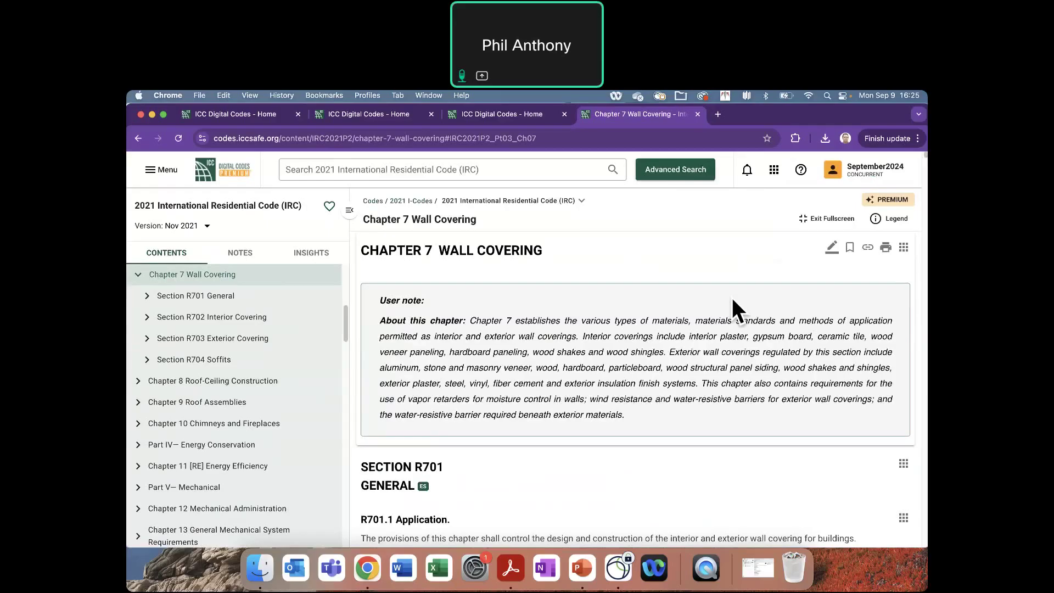
{"action": "left_click", "coordinate": [847, 174]}
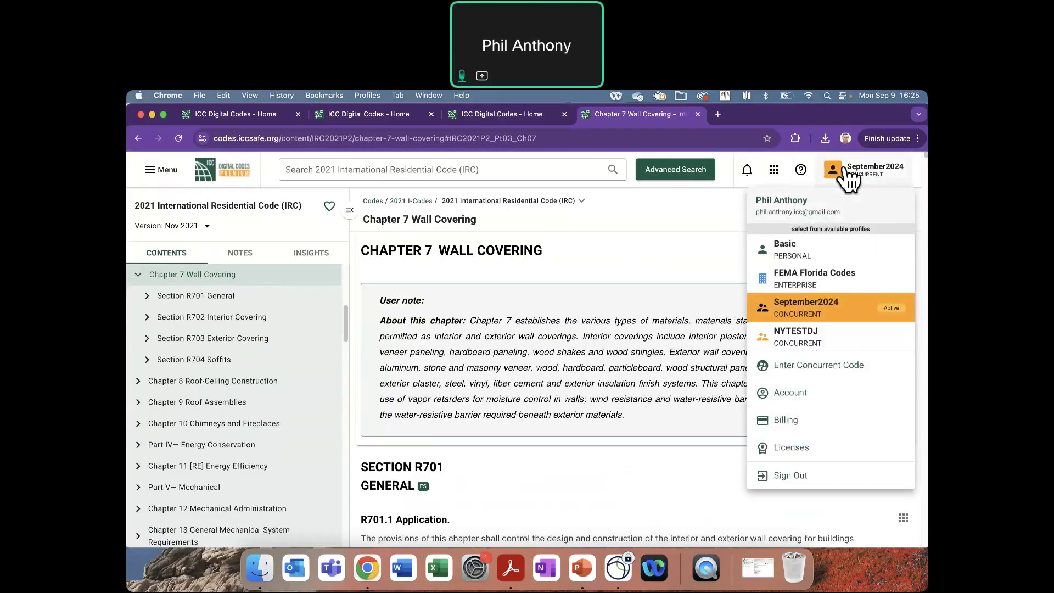
- Switch to the Basic Personal profile and reopen the profile menu
{"action": "left_click", "coordinate": [828, 247]}
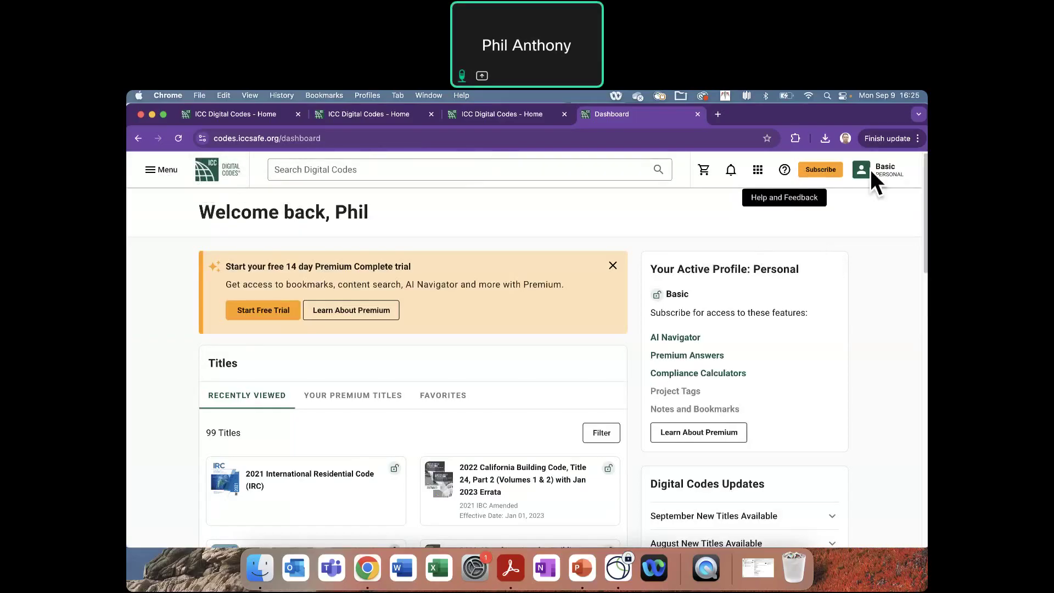
{"action": "left_click", "coordinate": [885, 171]}
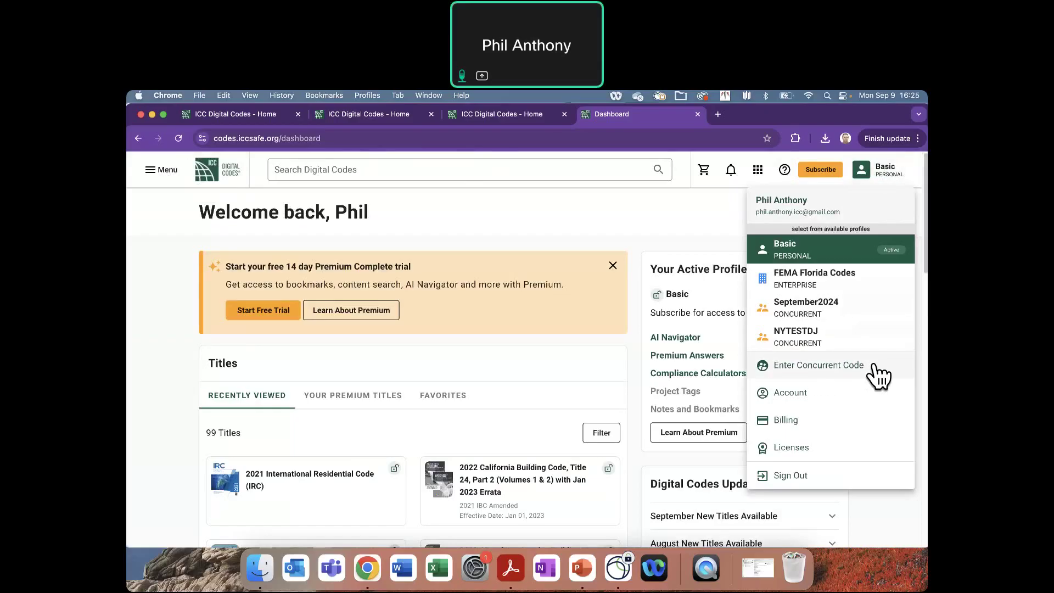
- Switch to the joined Concurrent profile and reopen the profile menu
{"action": "left_click", "coordinate": [838, 305]}
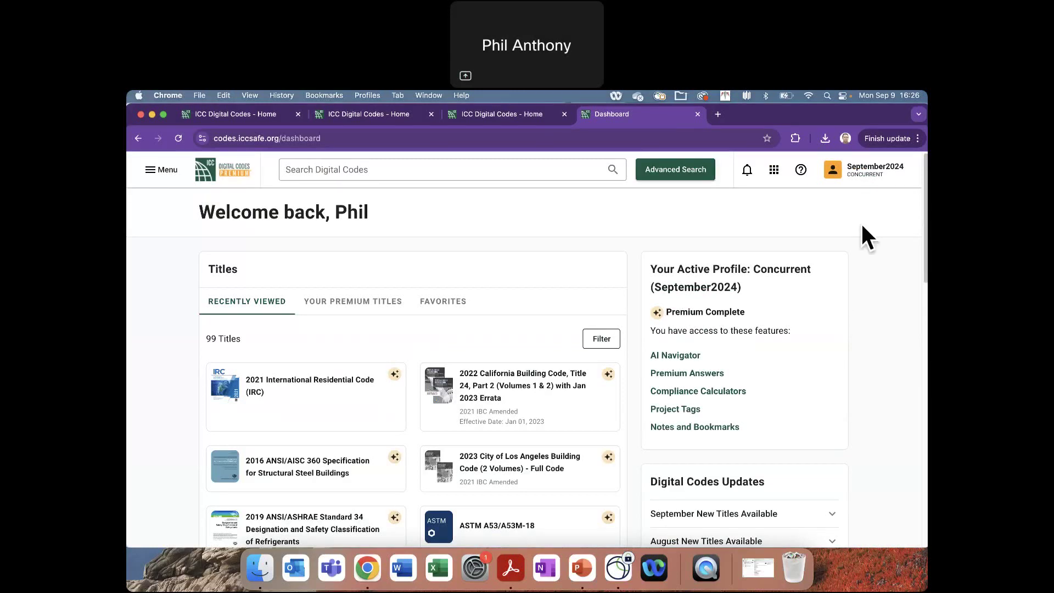
{"action": "left_click", "coordinate": [862, 177]}
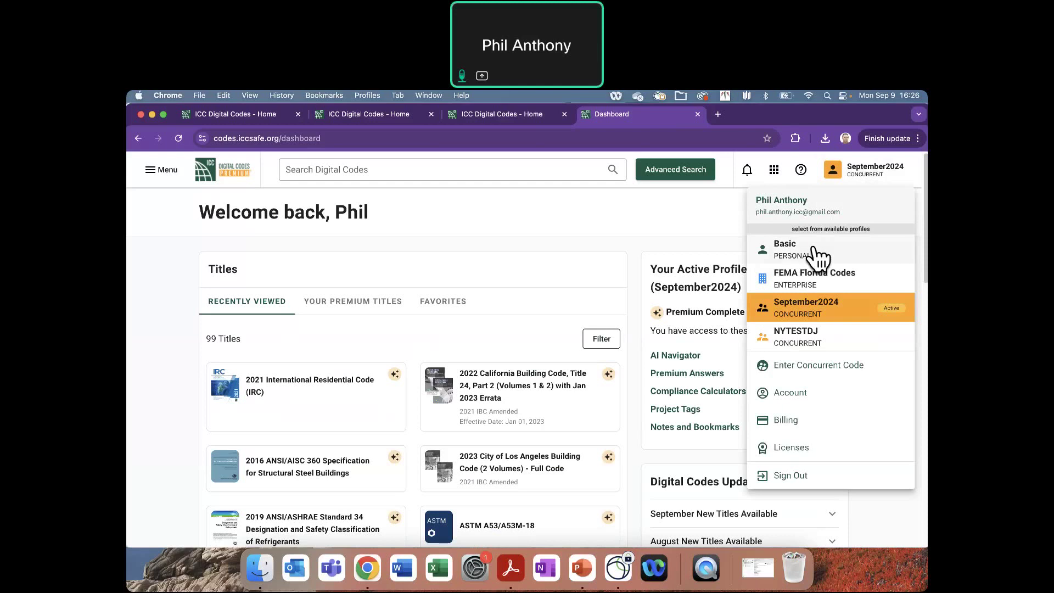
- Select Basic Personal again and reopen the profile menu
{"action": "left_click", "coordinate": [816, 248]}
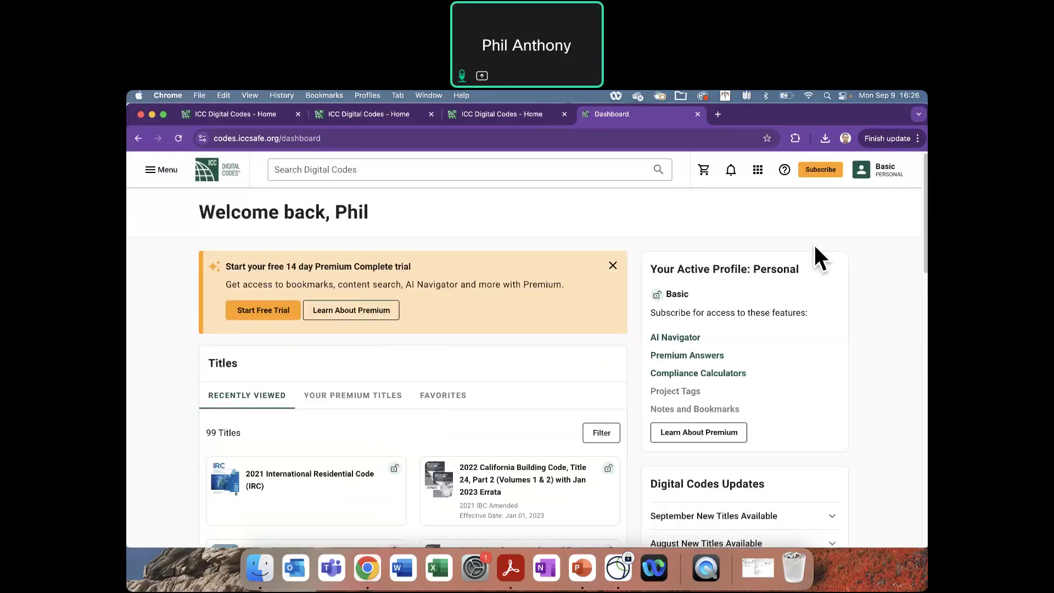
{"action": "left_click", "coordinate": [885, 184]}
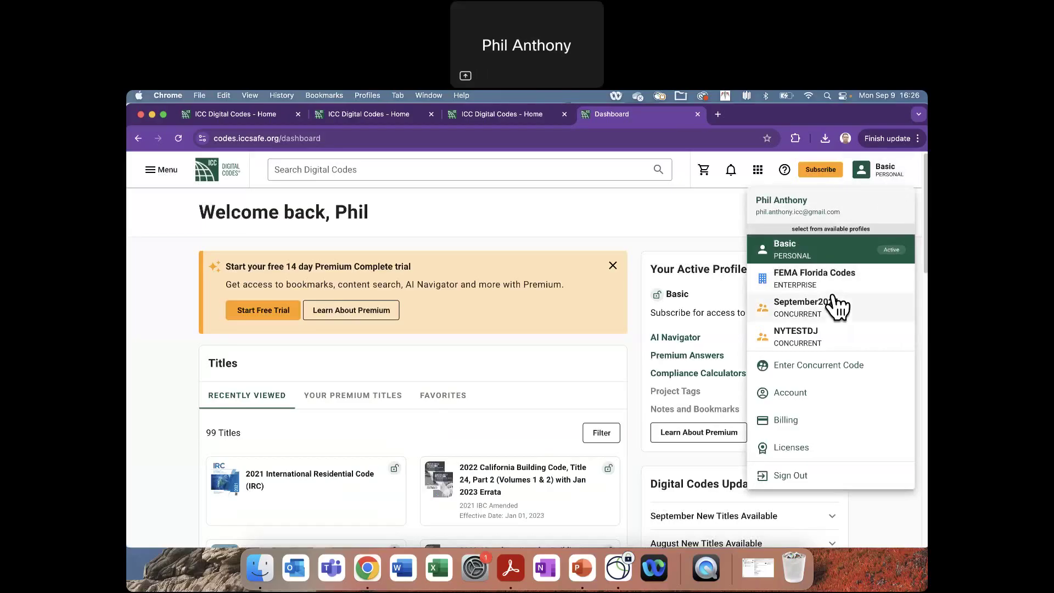